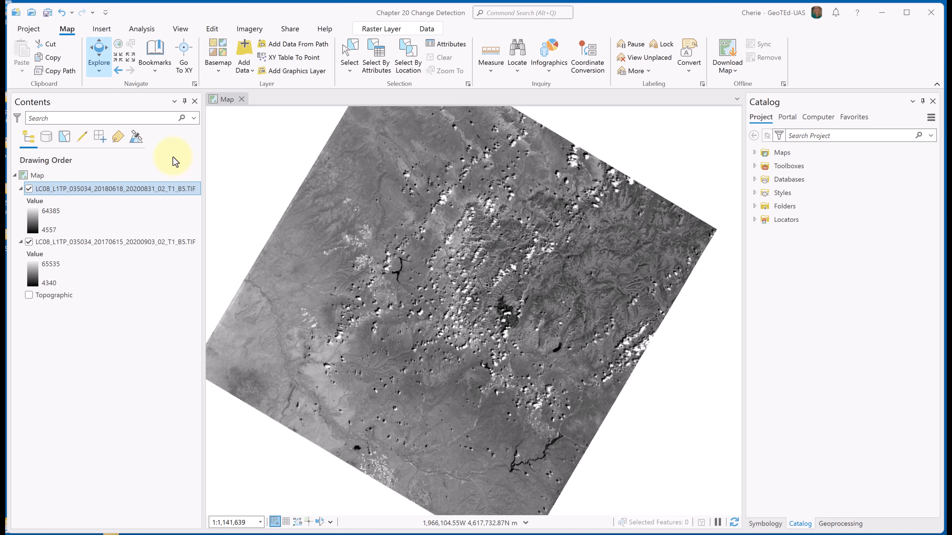
- Select both the 2018 and 2017 Landsat band 5 raster layers and open the Change Detection Wizard
ctrl+click(151, 242)
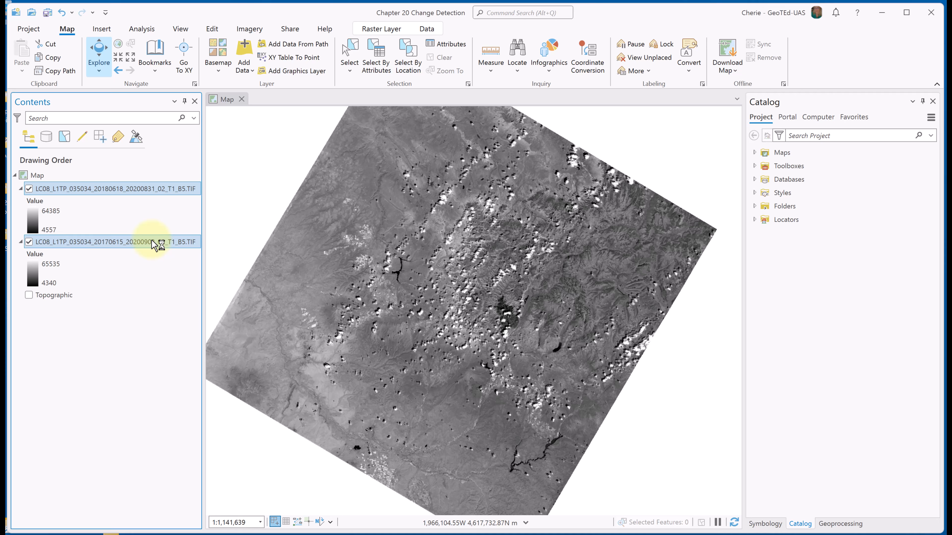
click(251, 30)
click(197, 57)
click(134, 97)
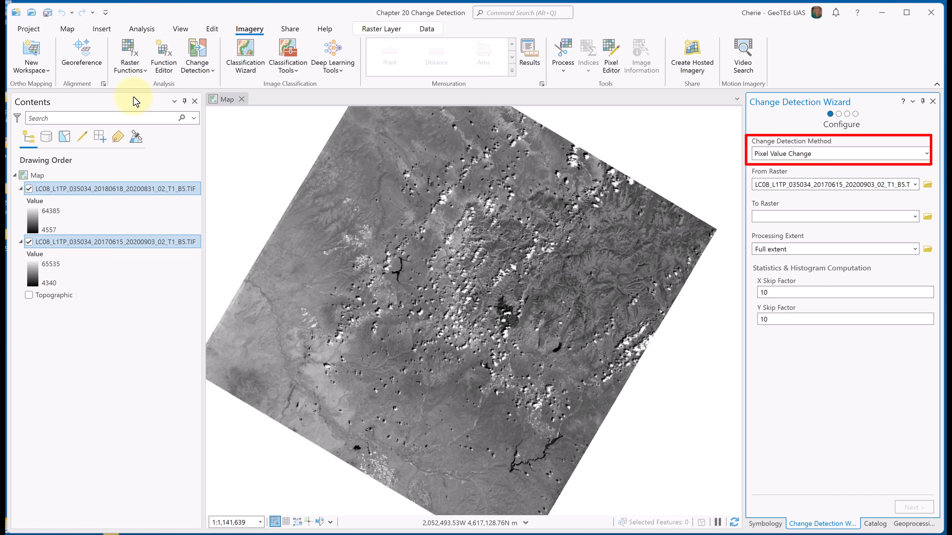
- Configure Pixel Value Change from the 20170615 raster to the 20180618 raster at full extent and proceed to the band difference settings
click(925, 154)
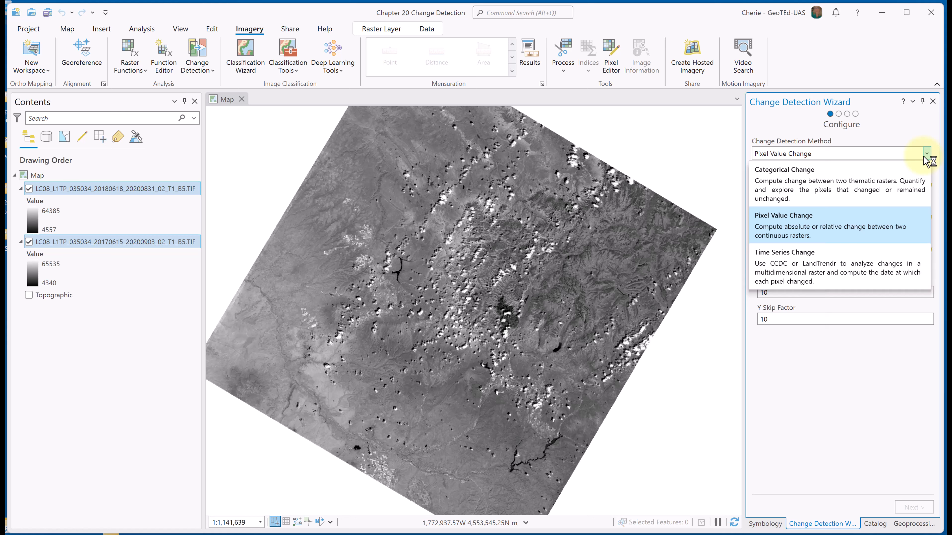
click(933, 141)
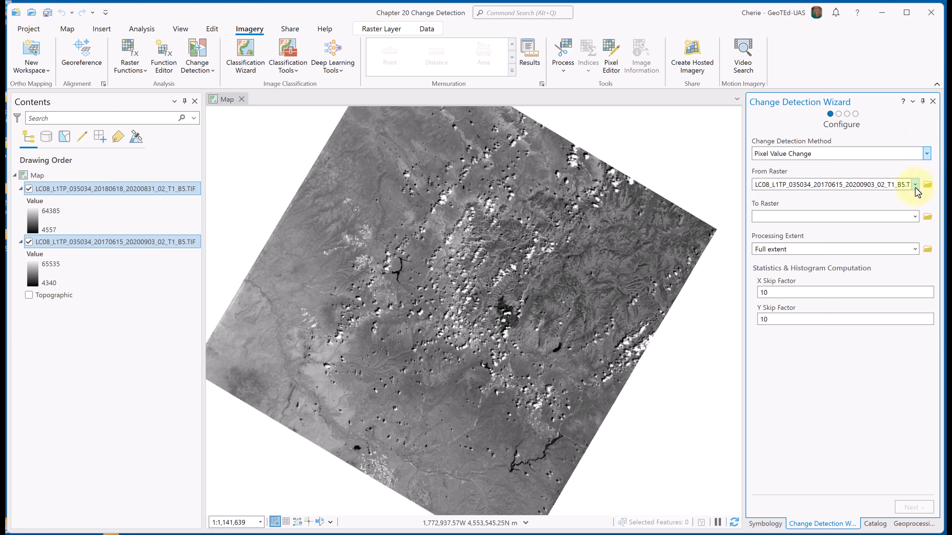
click(914, 216)
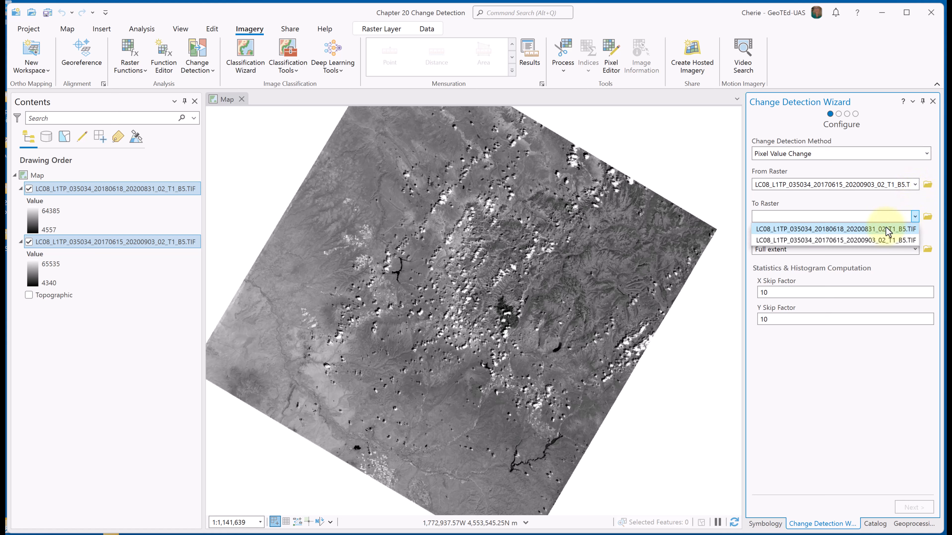
click(877, 229)
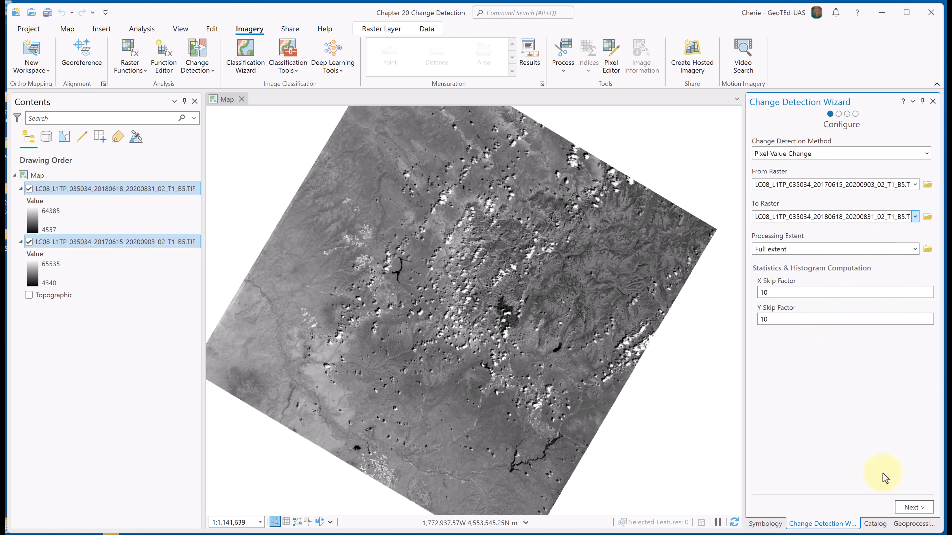
click(913, 508)
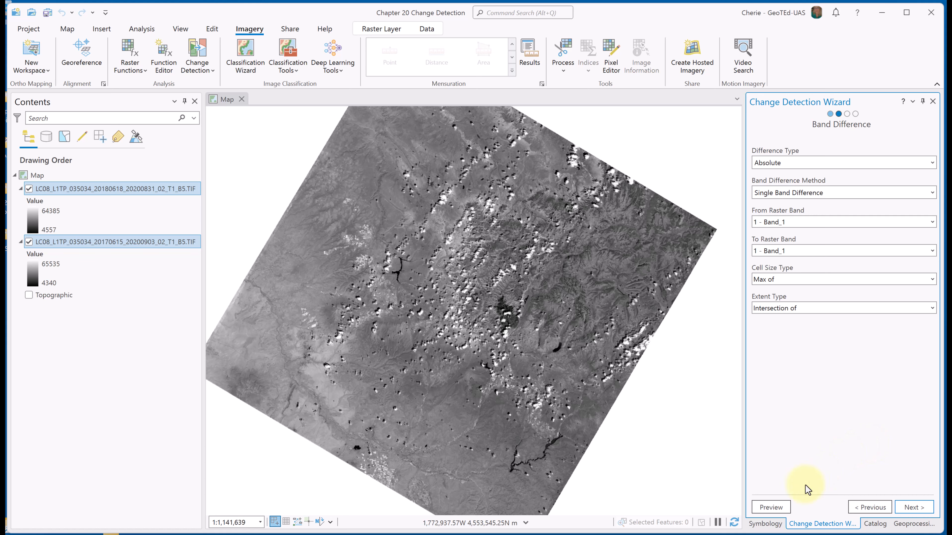
- Preview the absolute single band difference, compute its statistics and histogram for classification, and save the project
click(771, 507)
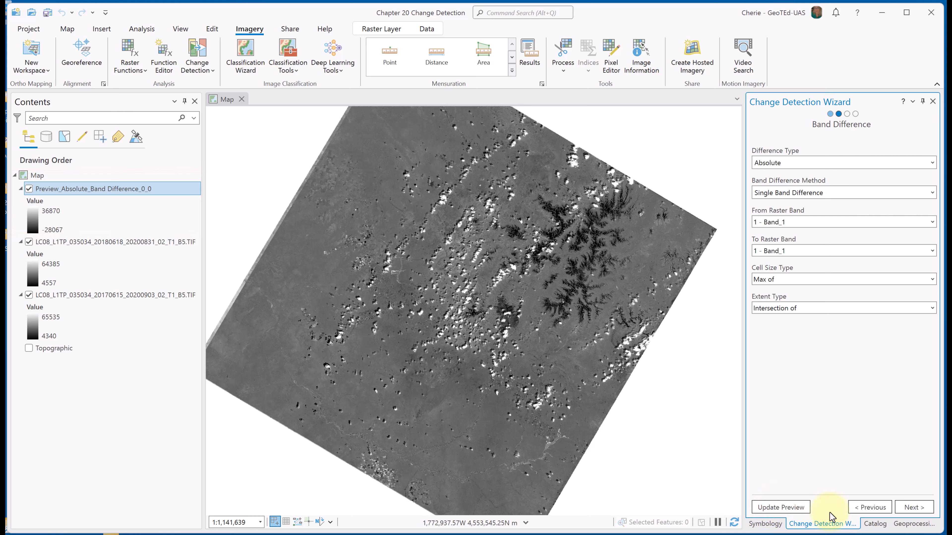
click(915, 508)
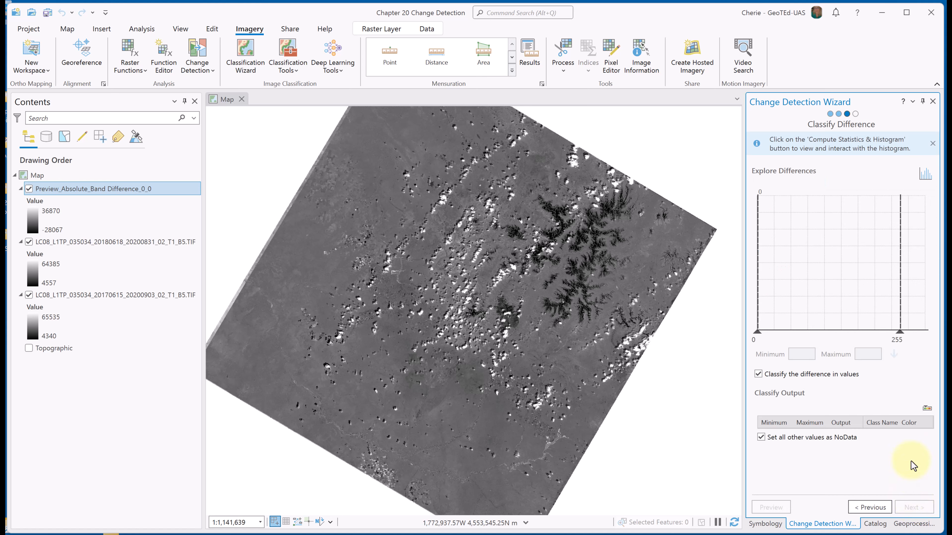
click(924, 174)
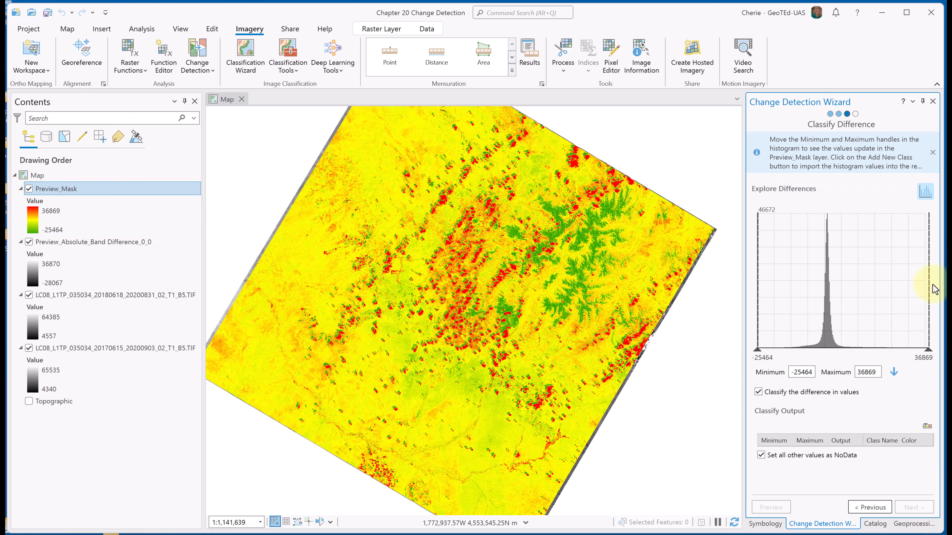
click(47, 13)
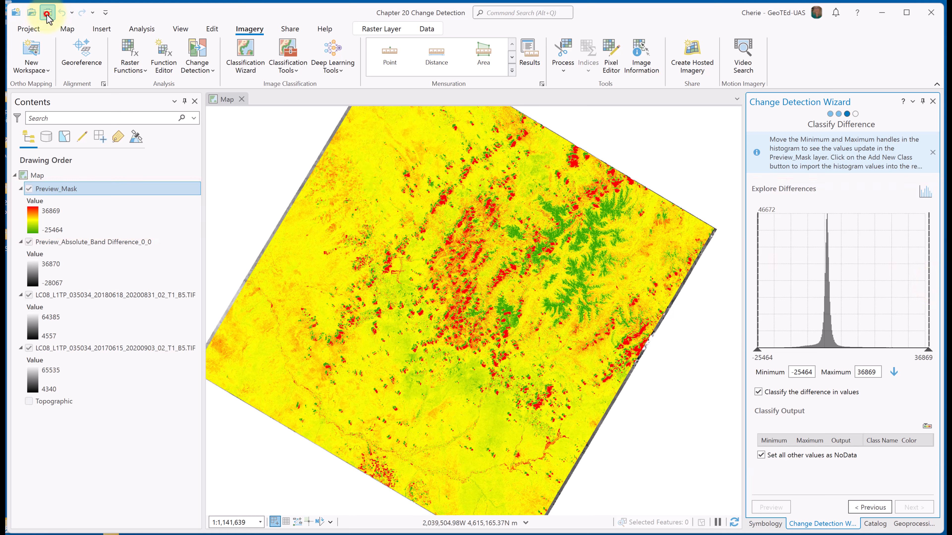
- Hide and collapse the Preview_Absolute_Band Difference_0_0 layer and move it below the 2017 raster in the drawing order
click(106, 242)
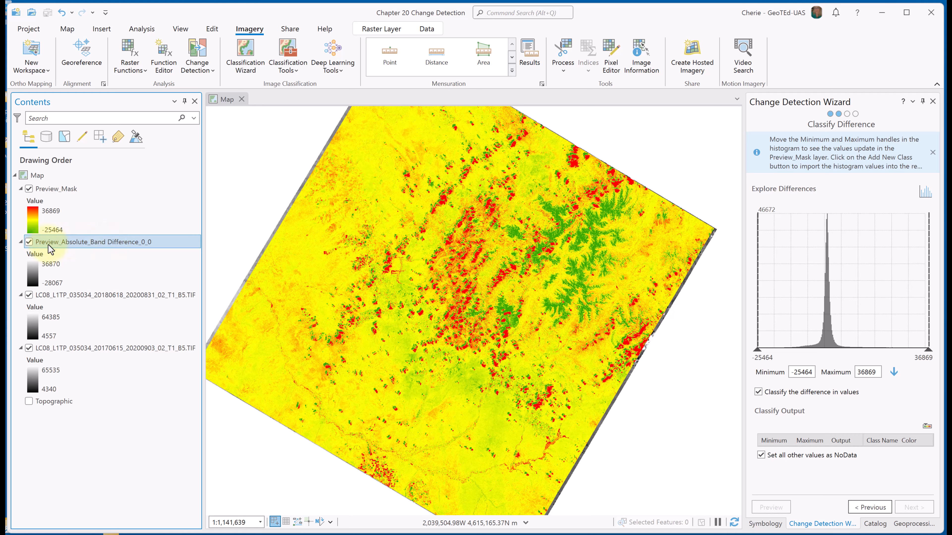
click(29, 242)
click(21, 242)
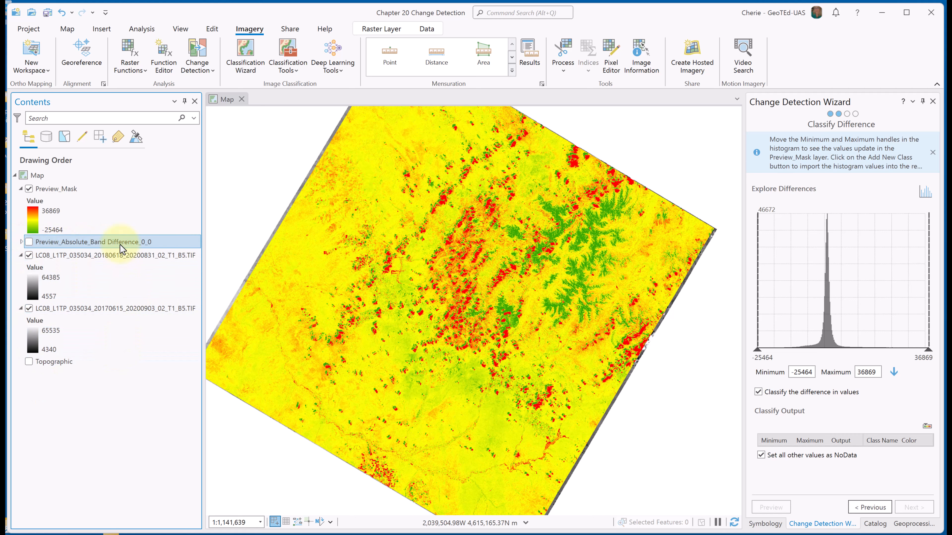
drag(119, 243, 120, 355)
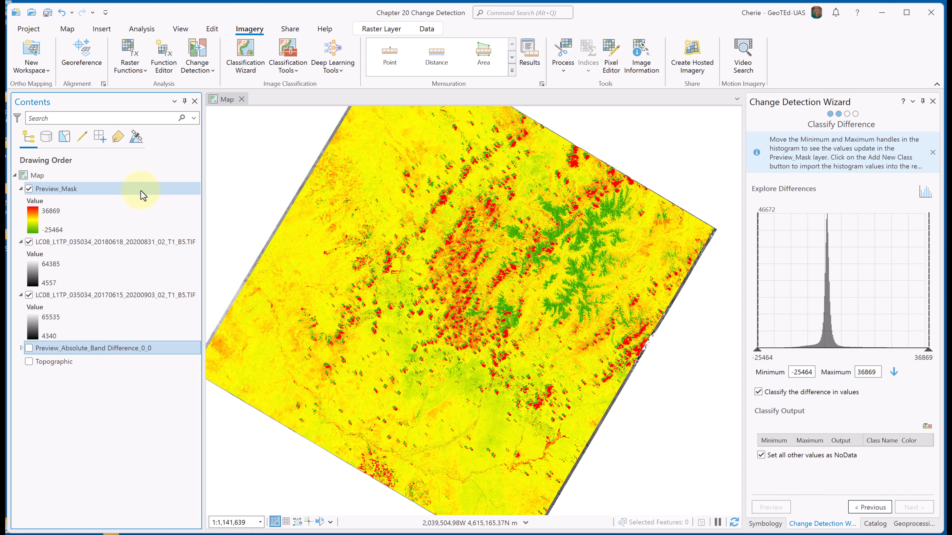
- Compare Preview_Mask with the 2018 raster over the whole scene by toggling the mask's visibility
click(29, 190)
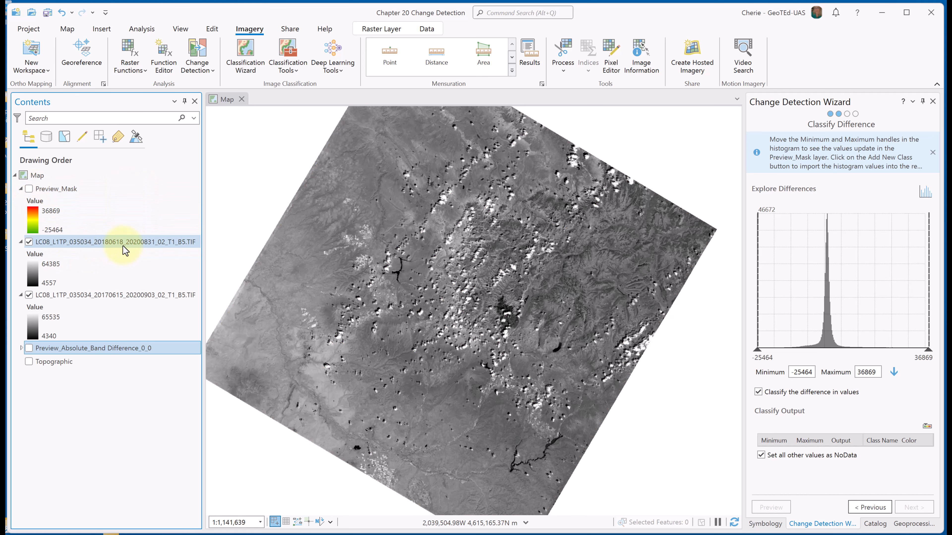
click(29, 189)
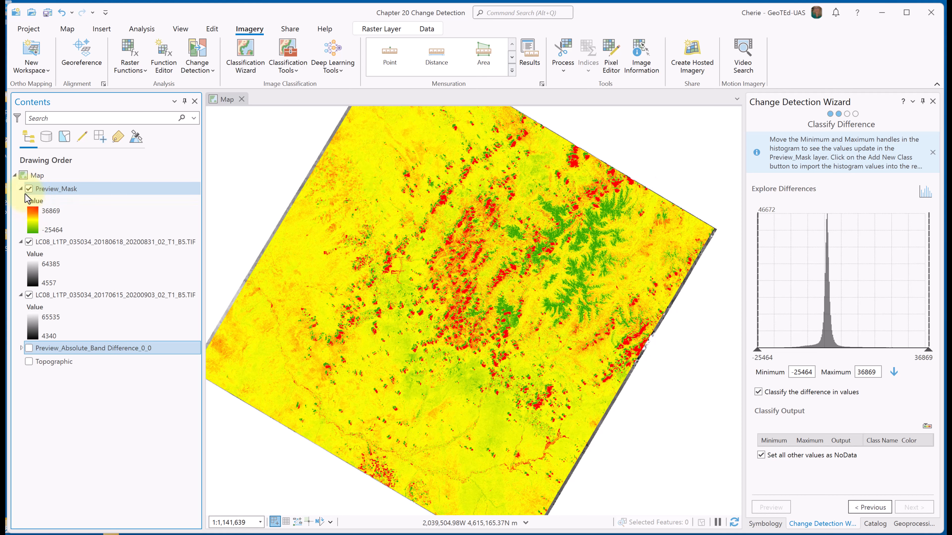
click(28, 189)
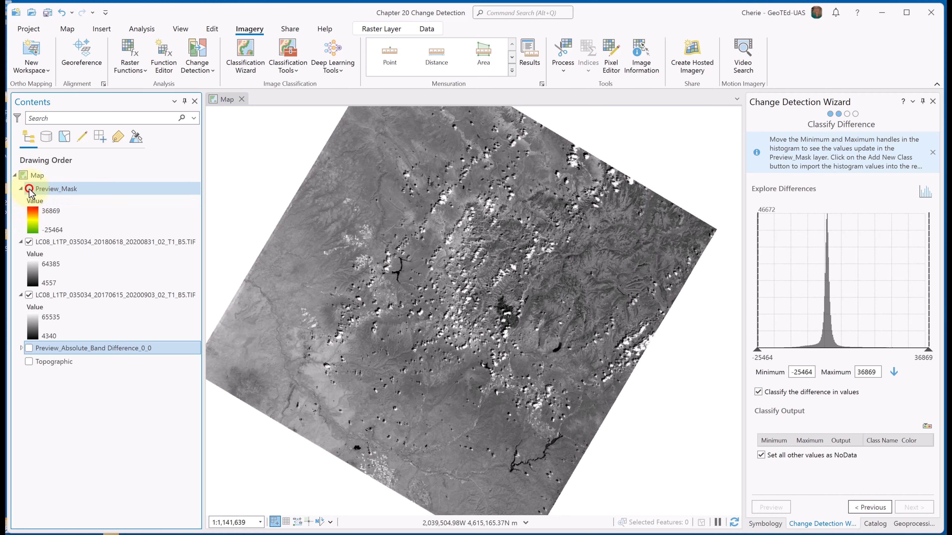
- Swipe the 2018 raster across the whole scene to compare it with the 2017 raster, including the northeastern mountains
click(178, 239)
click(381, 28)
click(300, 44)
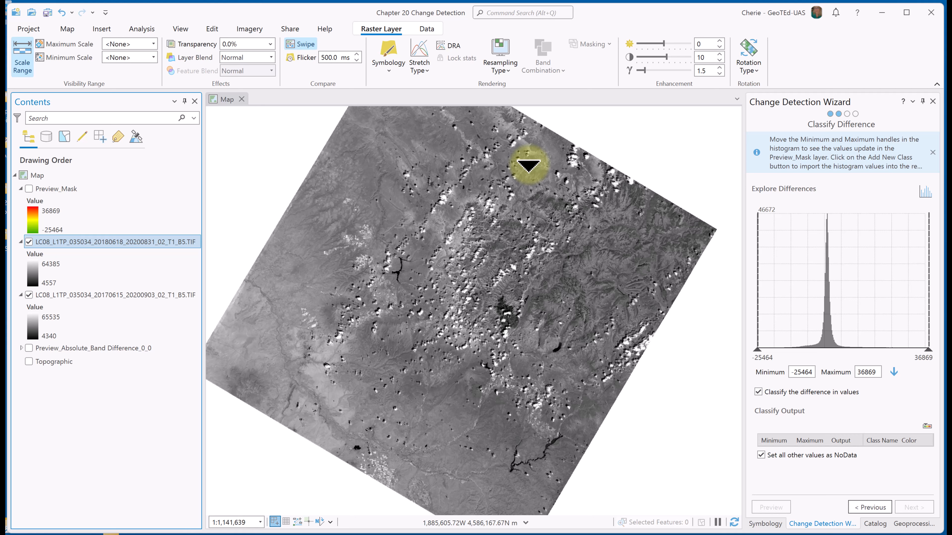
drag(582, 197, 582, 419)
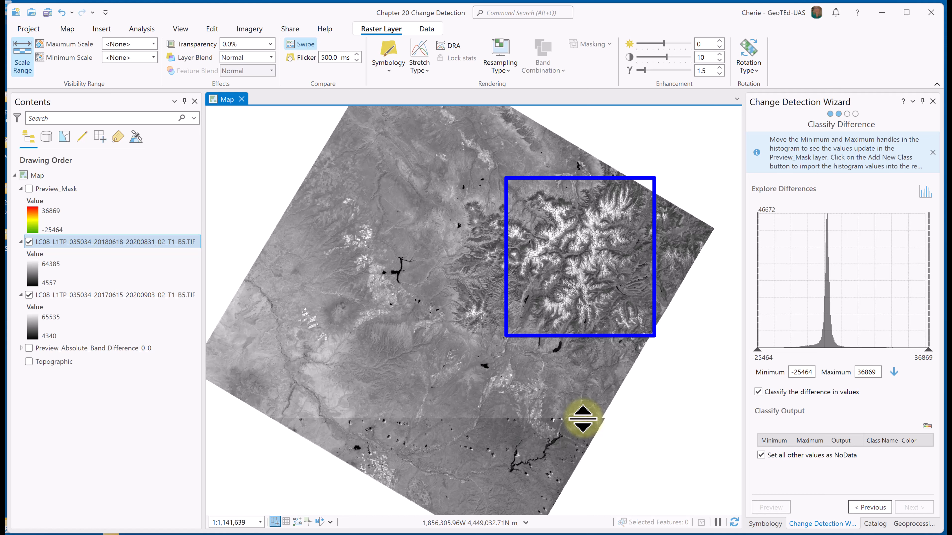
drag(583, 419, 615, 139)
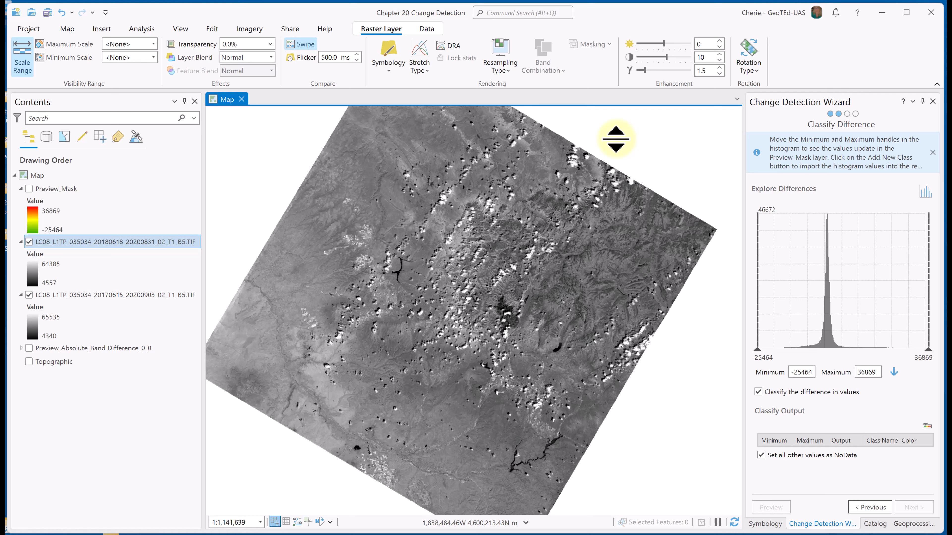
drag(616, 139, 543, 332)
- Compare the large dark patch near the scene's centre across the 2017 raster, the 2018 raster and Preview_Mask
scroll(543, 333, up, 10)
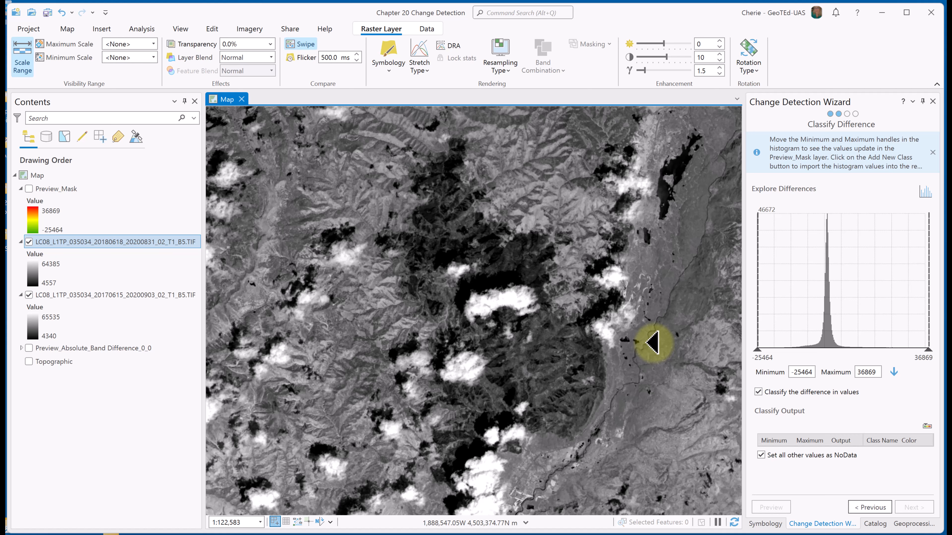
click(26, 188)
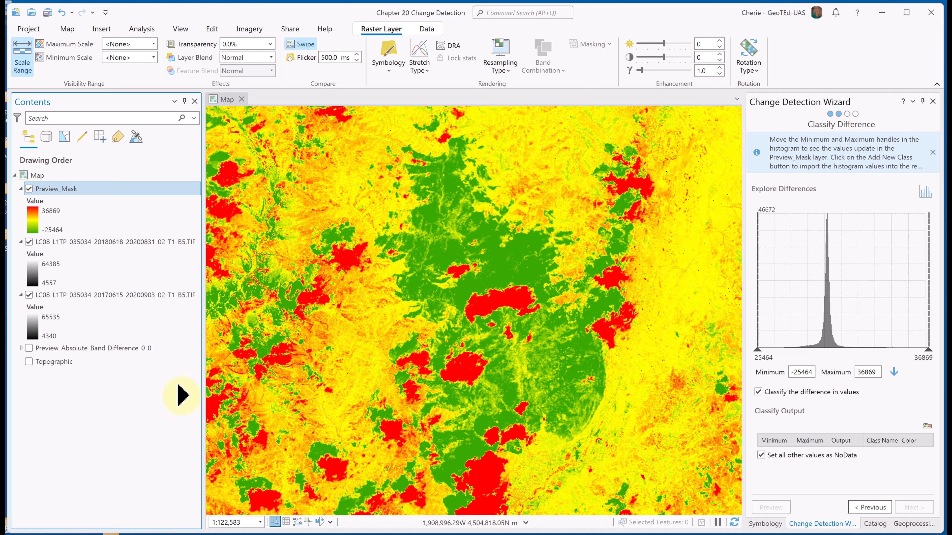
click(29, 189)
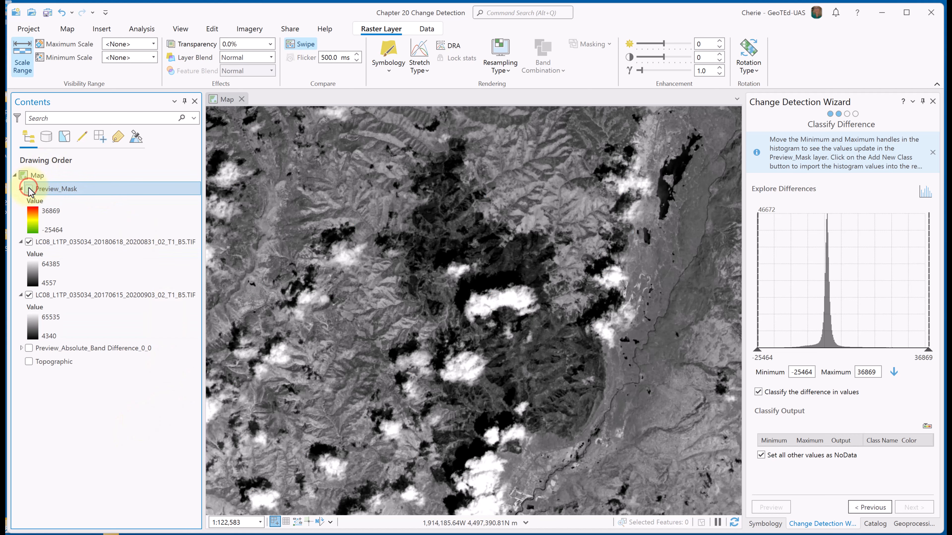
click(124, 242)
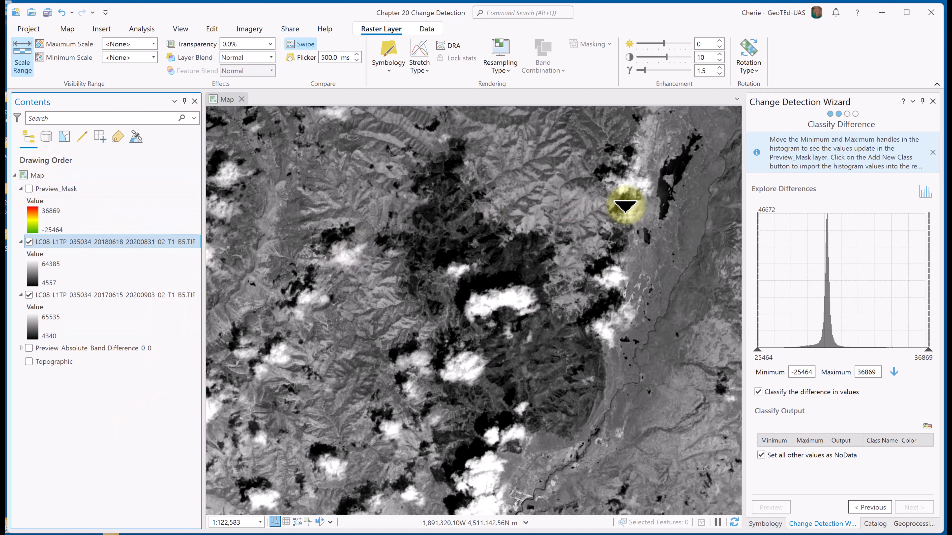
drag(622, 201, 685, 107)
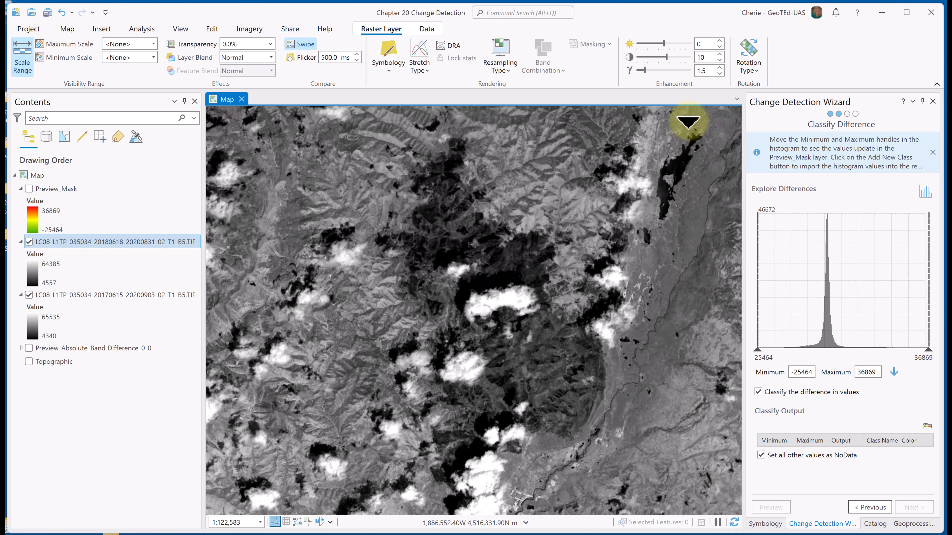
click(29, 188)
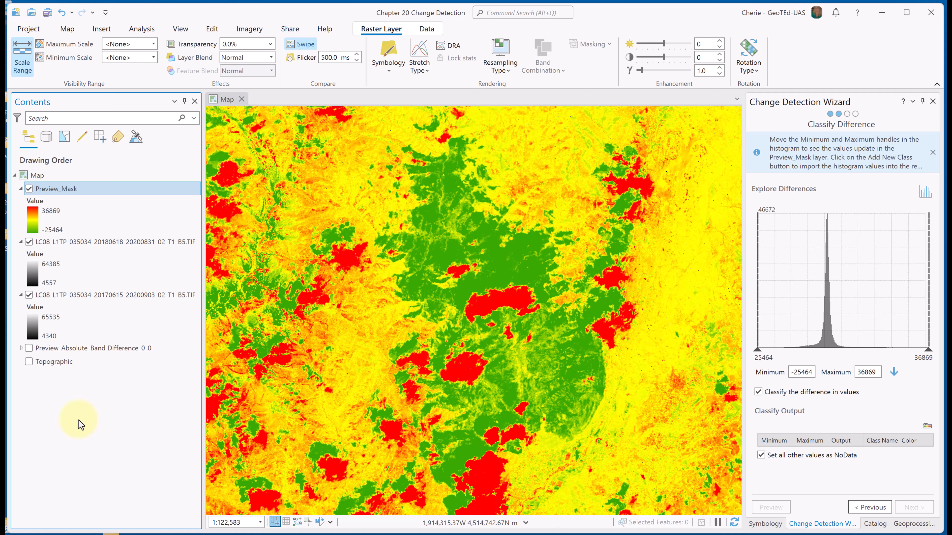
click(27, 191)
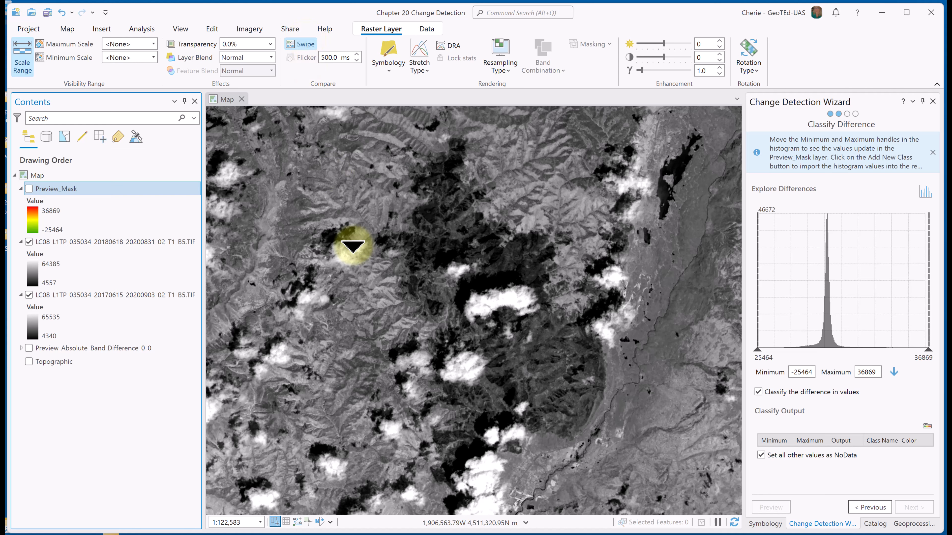
- Swipe between the 2018 and 2017 rasters around the two dark lakes and display Preview_Mask over them
right_click(373, 225)
click(345, 236)
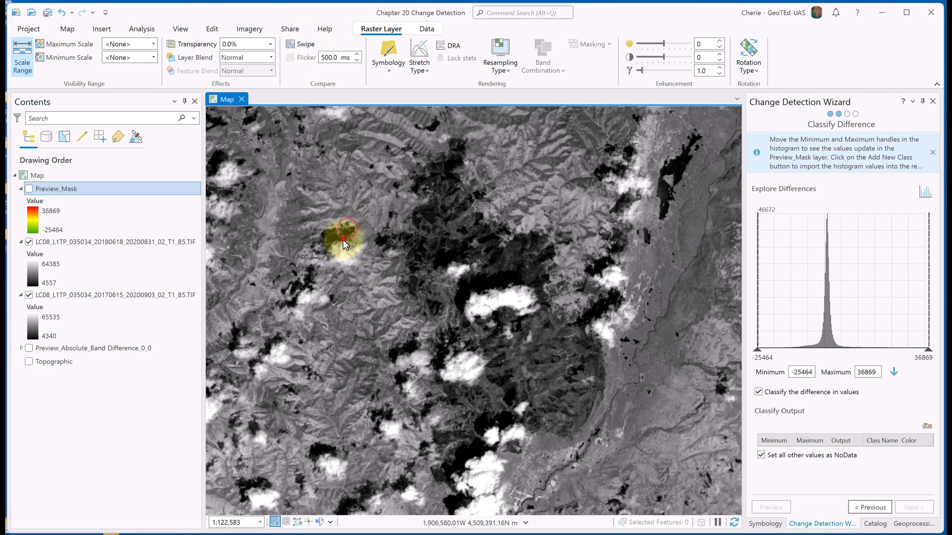
drag(590, 390, 291, 315)
drag(533, 427, 434, 168)
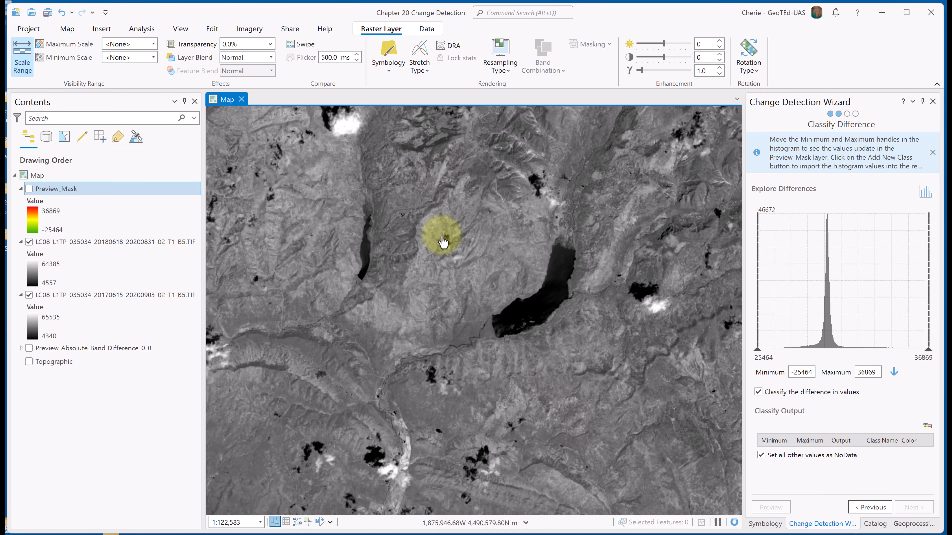
scroll(442, 242, up, 2)
drag(457, 297, 420, 195)
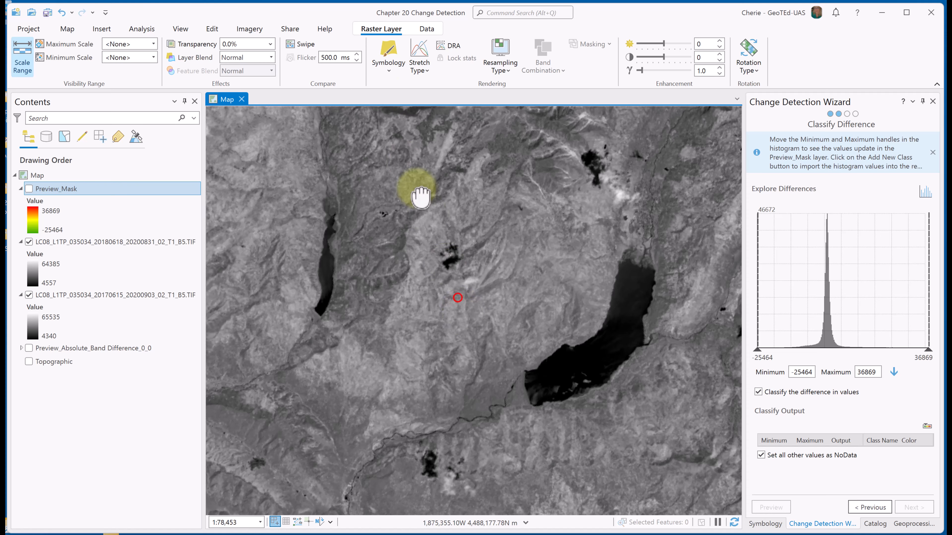
click(301, 43)
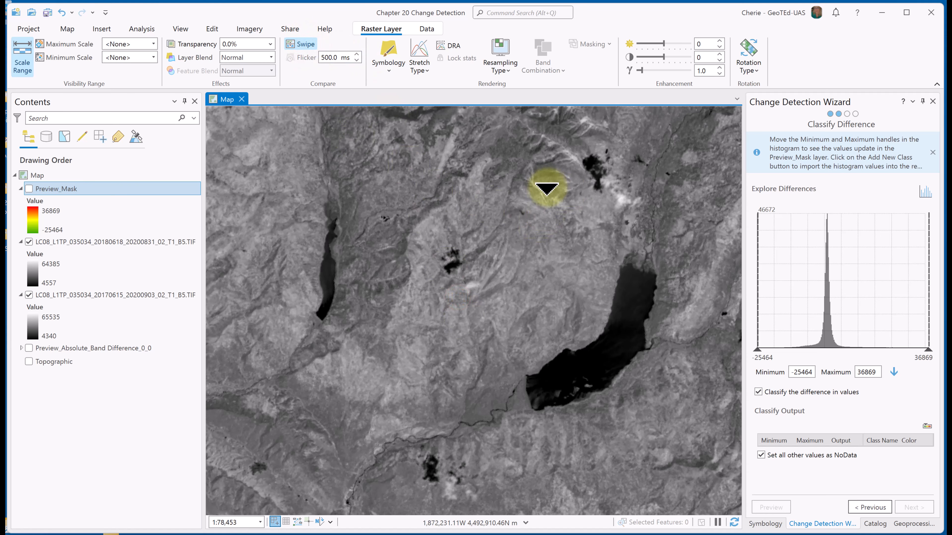
mouse_move(531, 182)
mouse_down()
mouse_move(557, 319)
mouse_move(562, 457)
mouse_move(566, 107)
mouse_up()
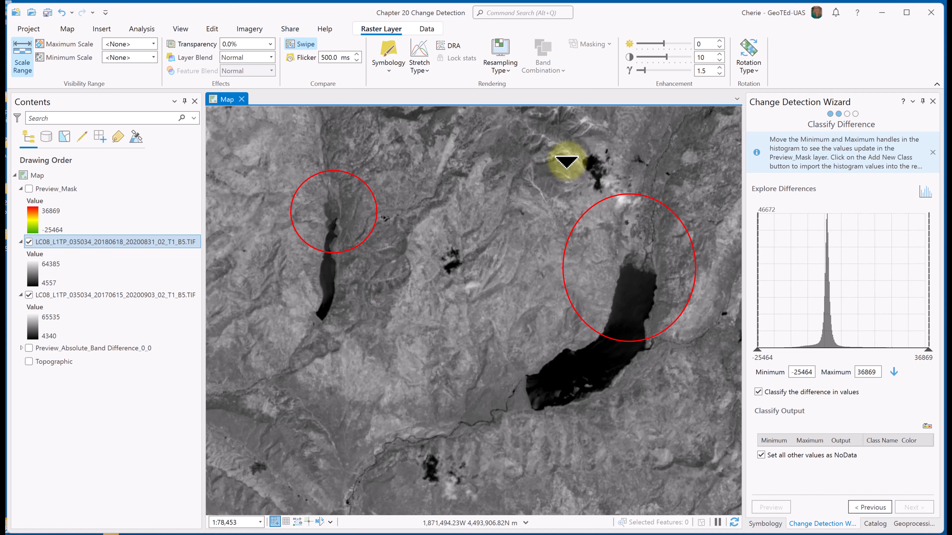
click(29, 189)
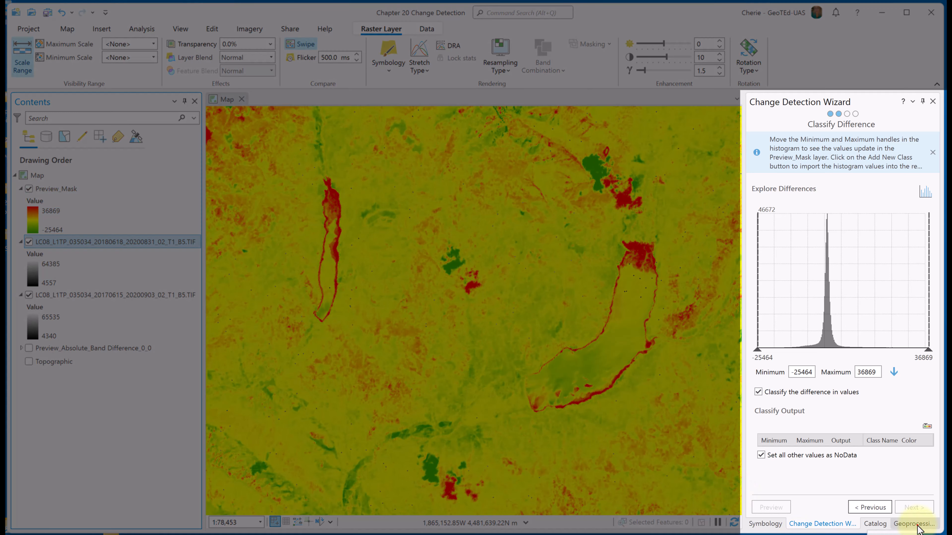
- Search the geoprocessing tools for "minus" and open the Image Analyst version of the Minus tool
click(914, 523)
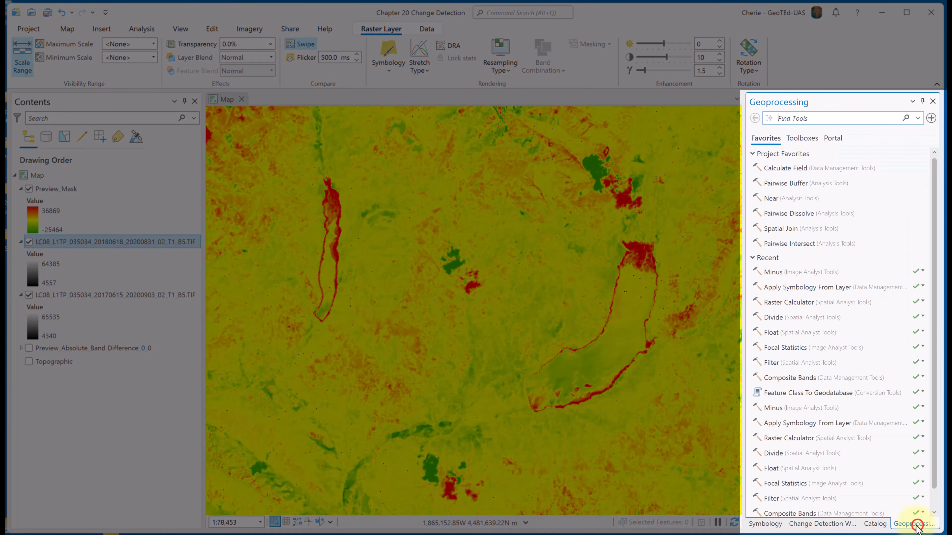
click(827, 120)
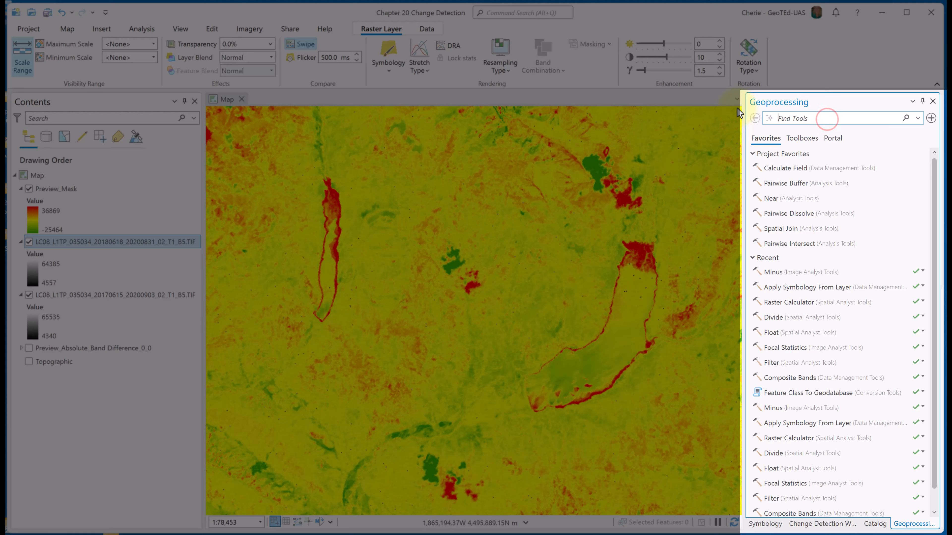
text(minus)
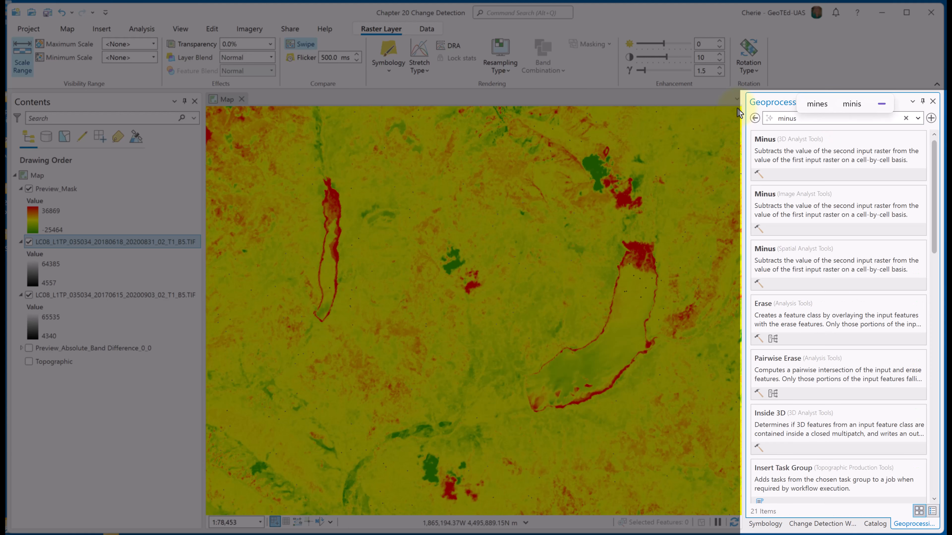
click(809, 204)
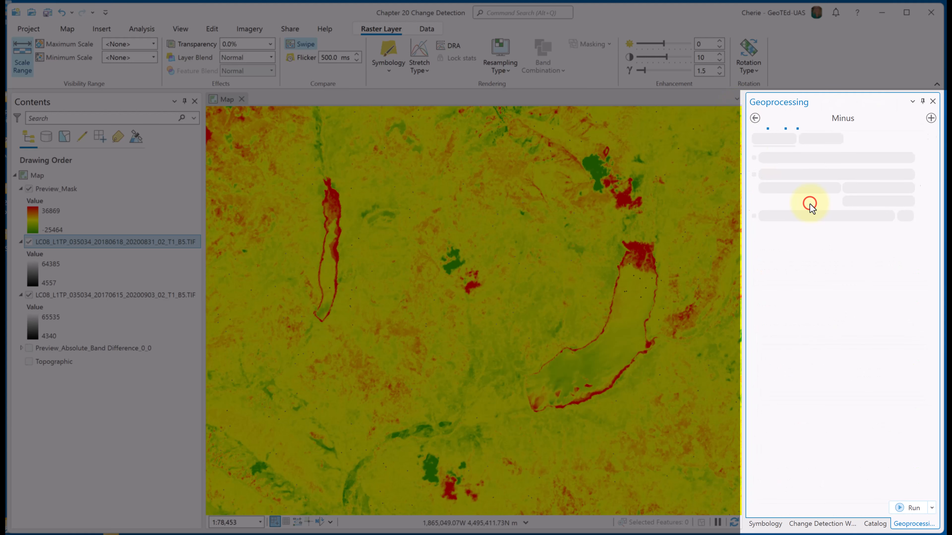
- Subtract the 2017 band 5 raster from the 2018 band 5 raster with Minus, keeping the default output name, and dismiss the run details
click(915, 165)
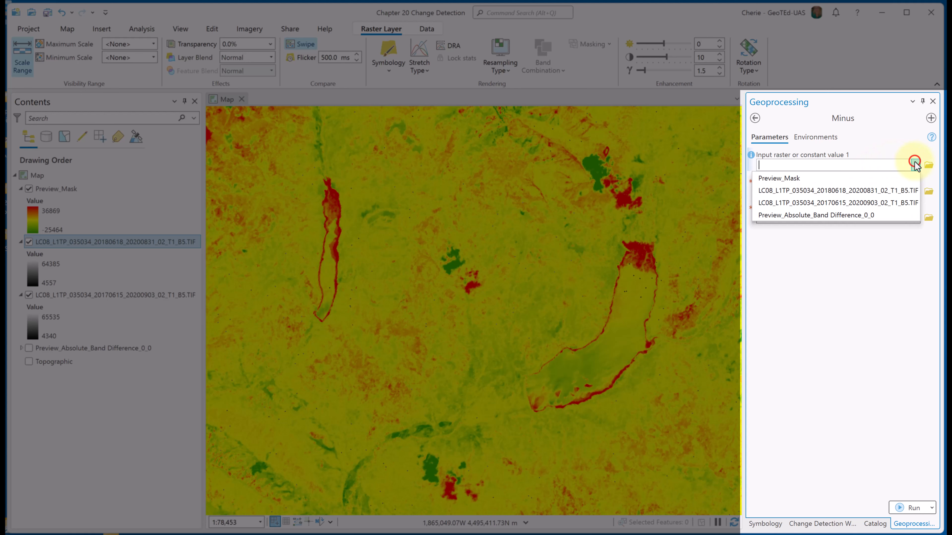
click(851, 191)
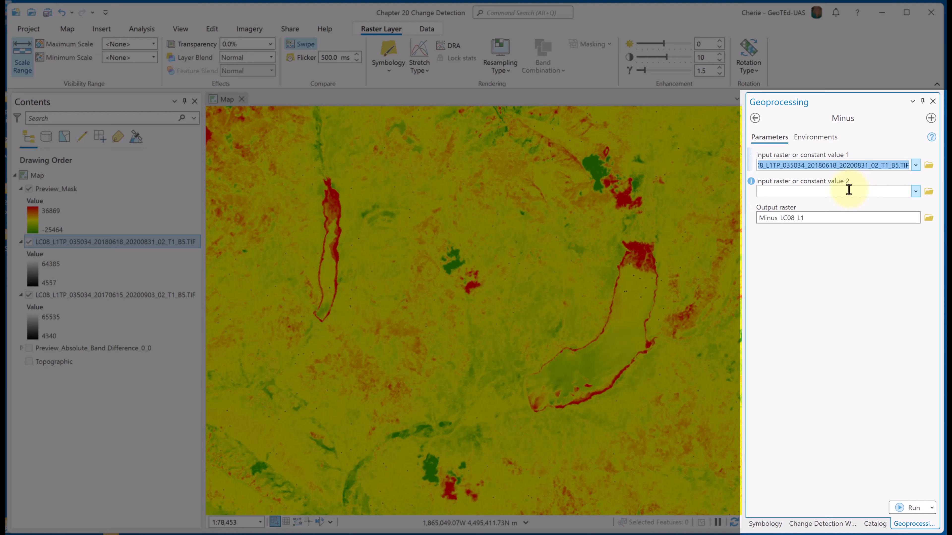
click(915, 191)
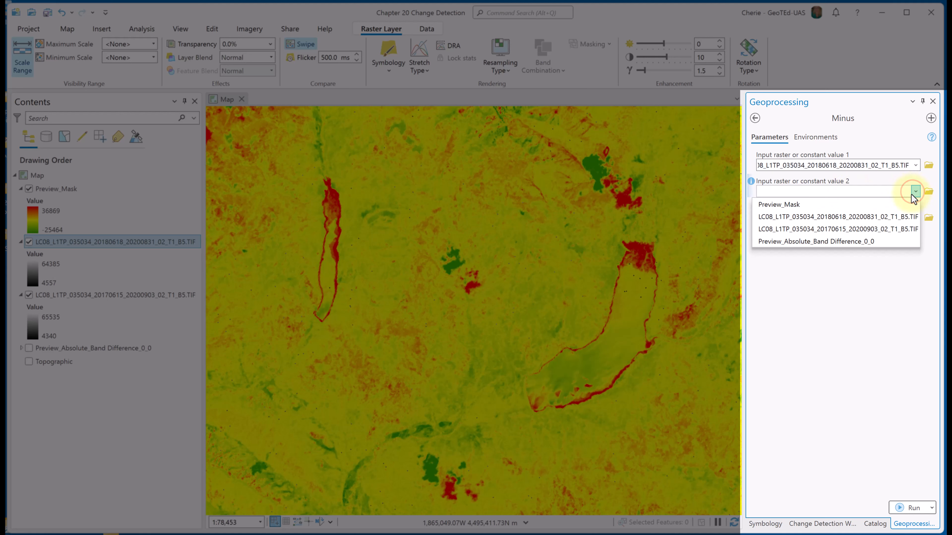
click(860, 229)
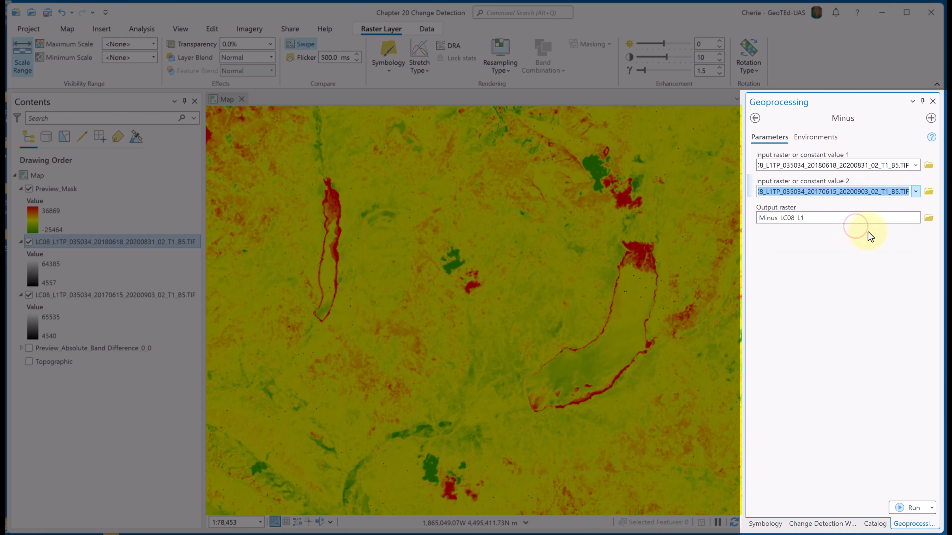
click(898, 509)
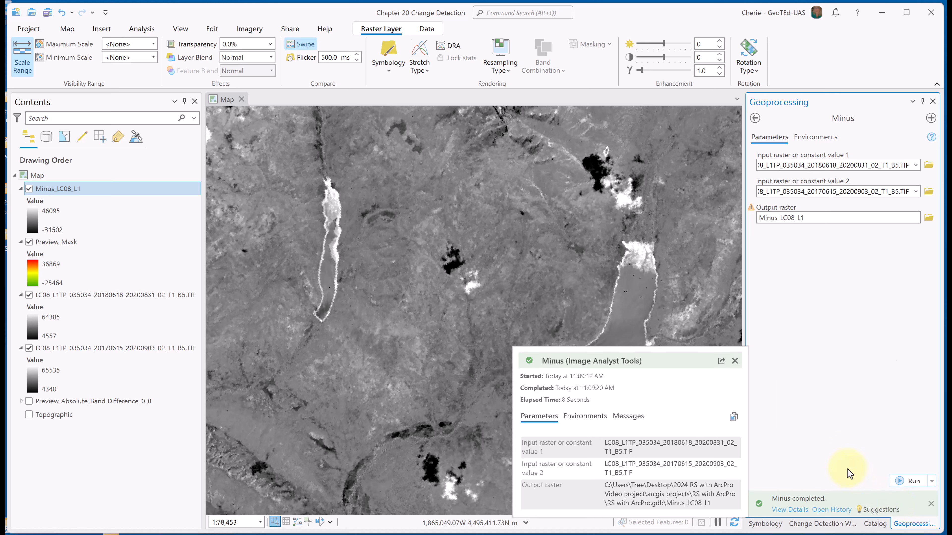
click(734, 360)
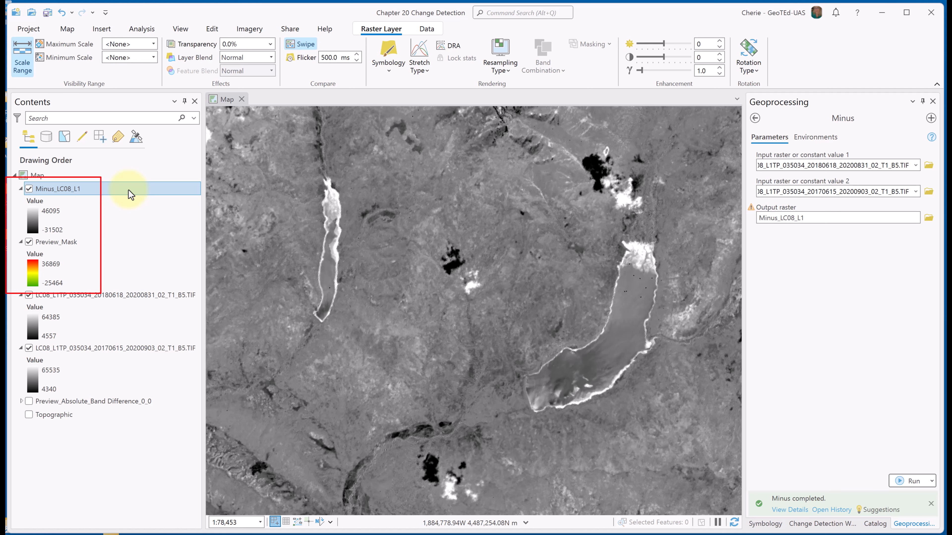
- Exit swipe mode on the map at a scale where individual Minus_LC08_L1 pixels can be picked
scroll(442, 329, up, 2)
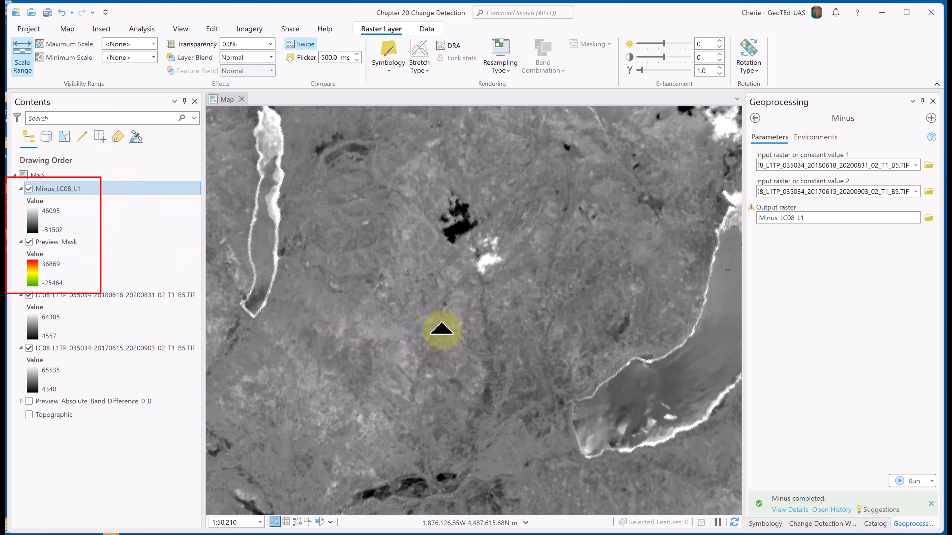
scroll(442, 330, down, 2)
drag(420, 271, 671, 379)
drag(356, 278, 632, 475)
scroll(545, 369, up, 7)
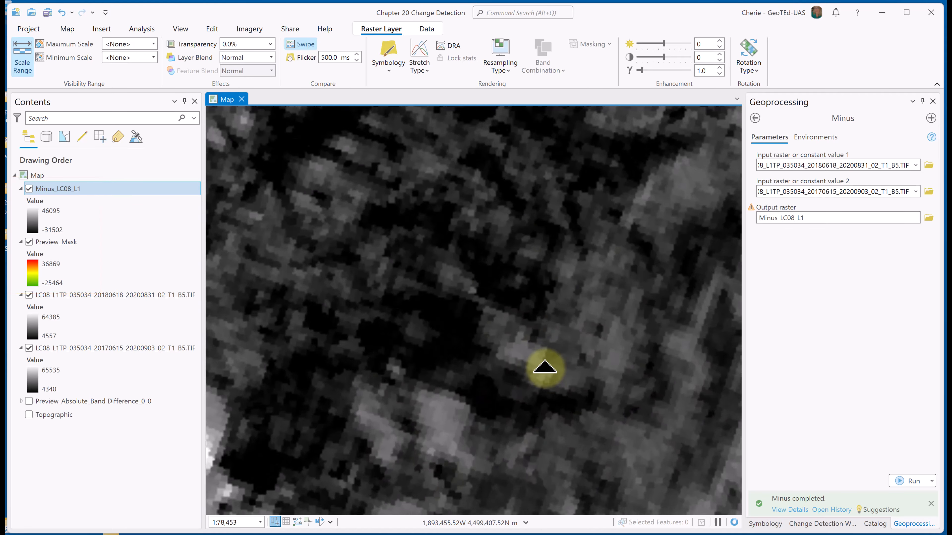
scroll(545, 368, up, 3)
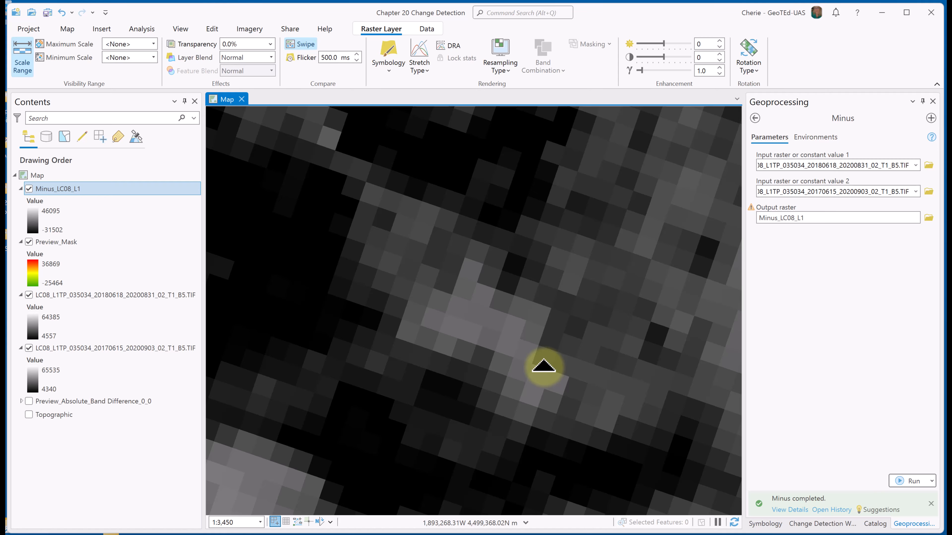
scroll(543, 367, up, 4)
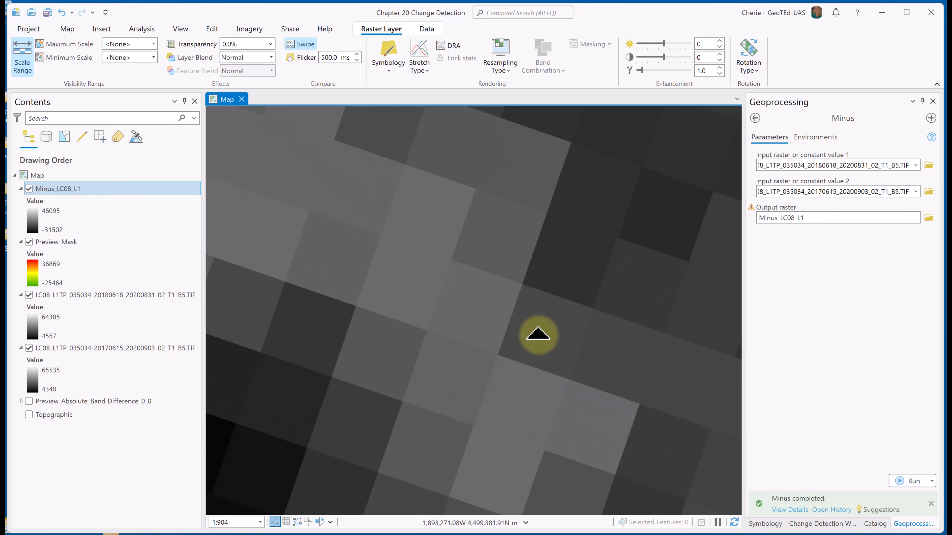
right_click(538, 333)
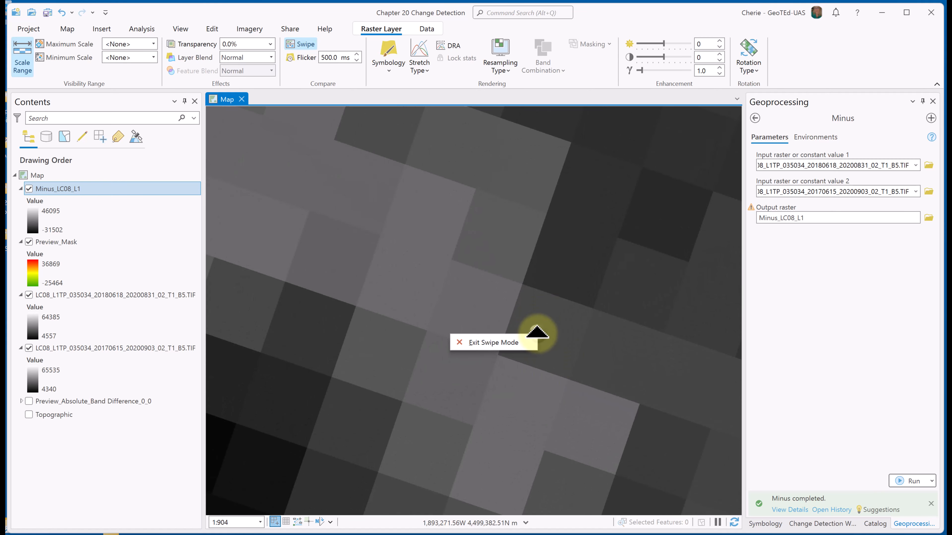
click(489, 340)
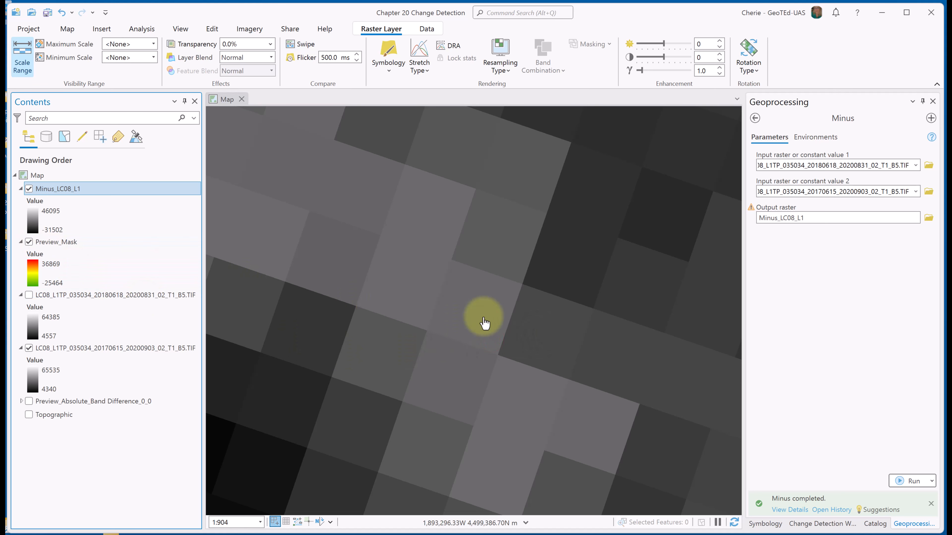
- Identify one pixel's value in Minus_LC08_L1, hide that layer, and identify the same pixel in Preview_Mask
click(471, 302)
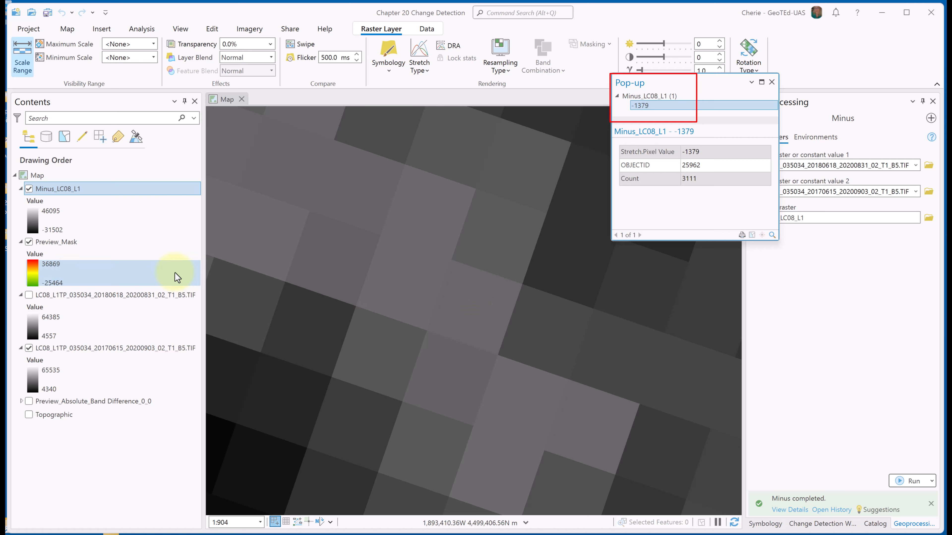
click(28, 188)
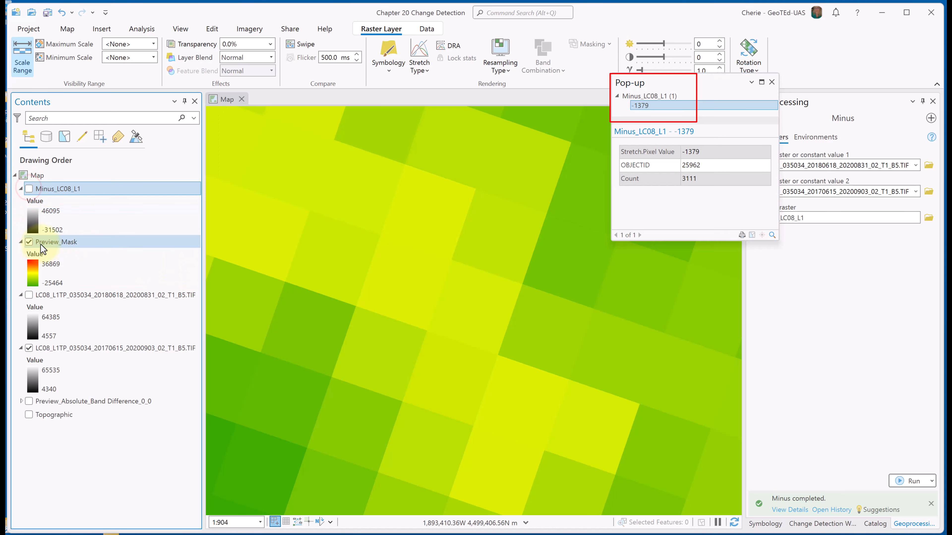
click(470, 308)
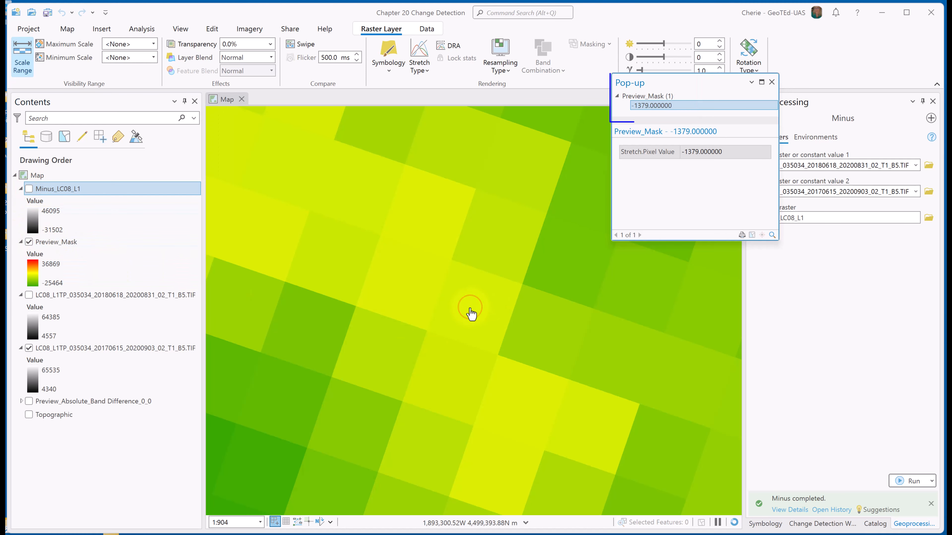